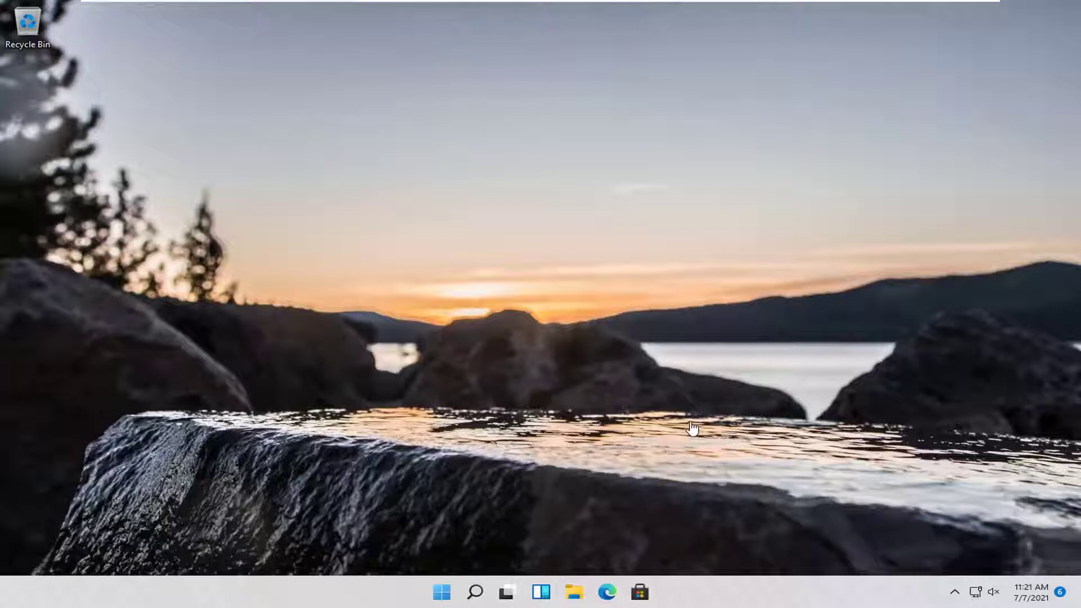
Open Control Panel in large-icon view and make Power saver the active power plan
{"action": "left_click", "coordinate": [476, 598]}
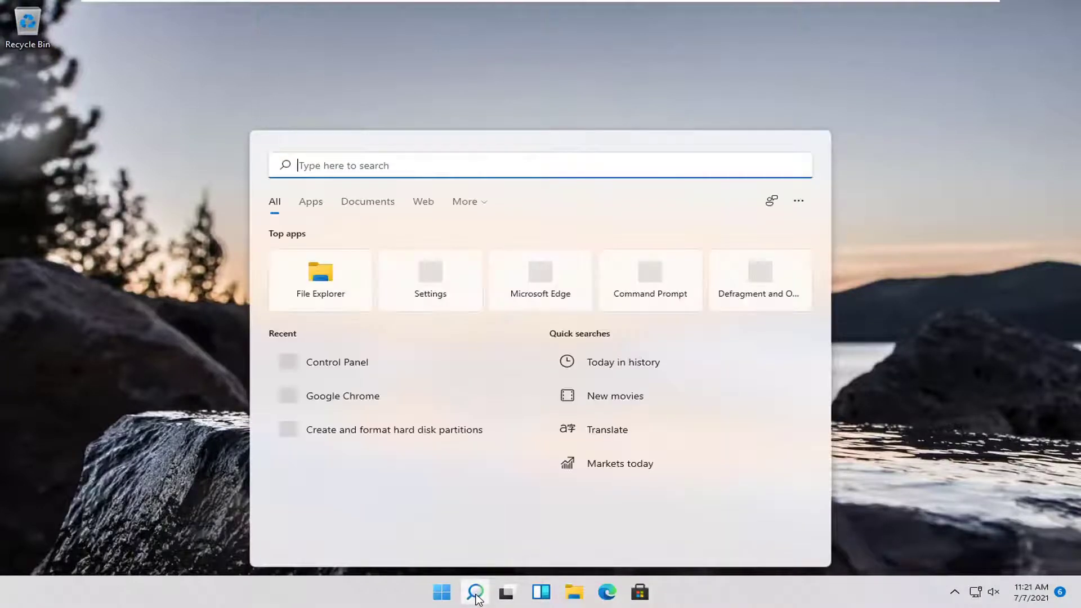
{"action": "type", "text": "control"}
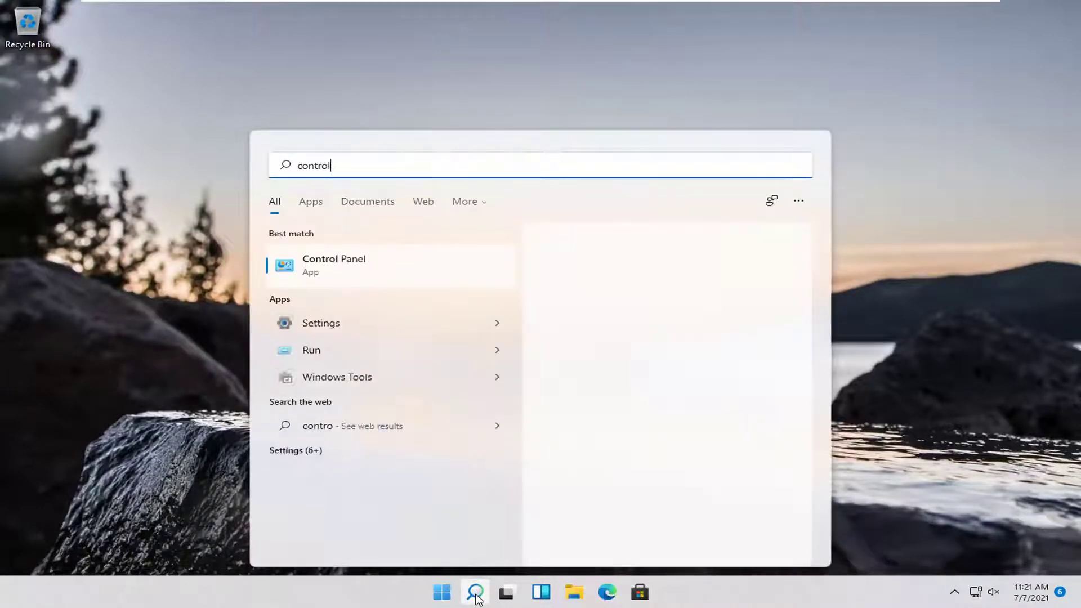
{"action": "type", "text": " panel"}
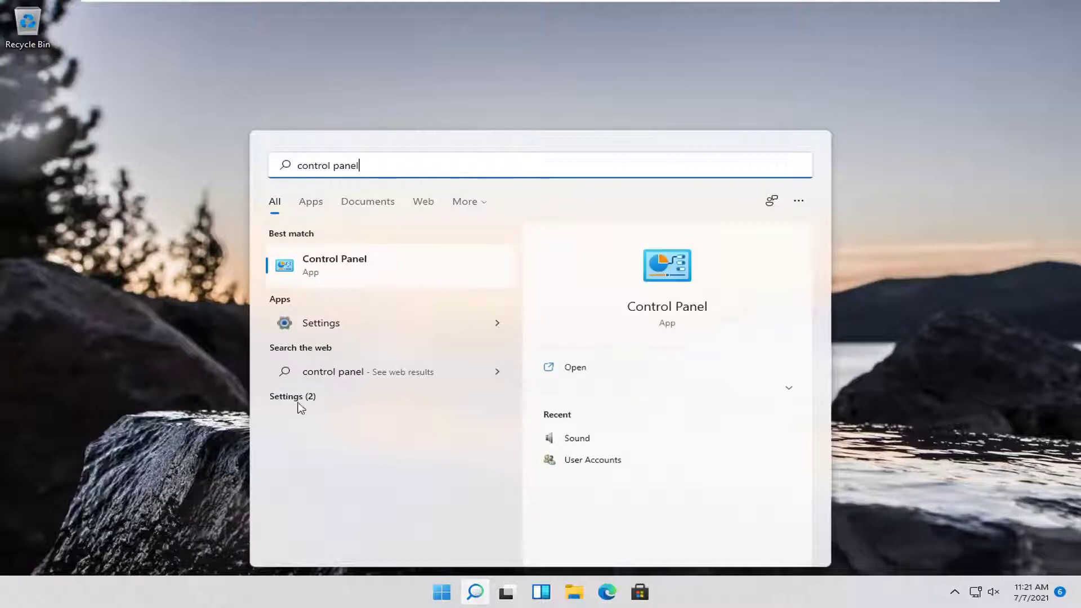
{"action": "left_click", "coordinate": [316, 264]}
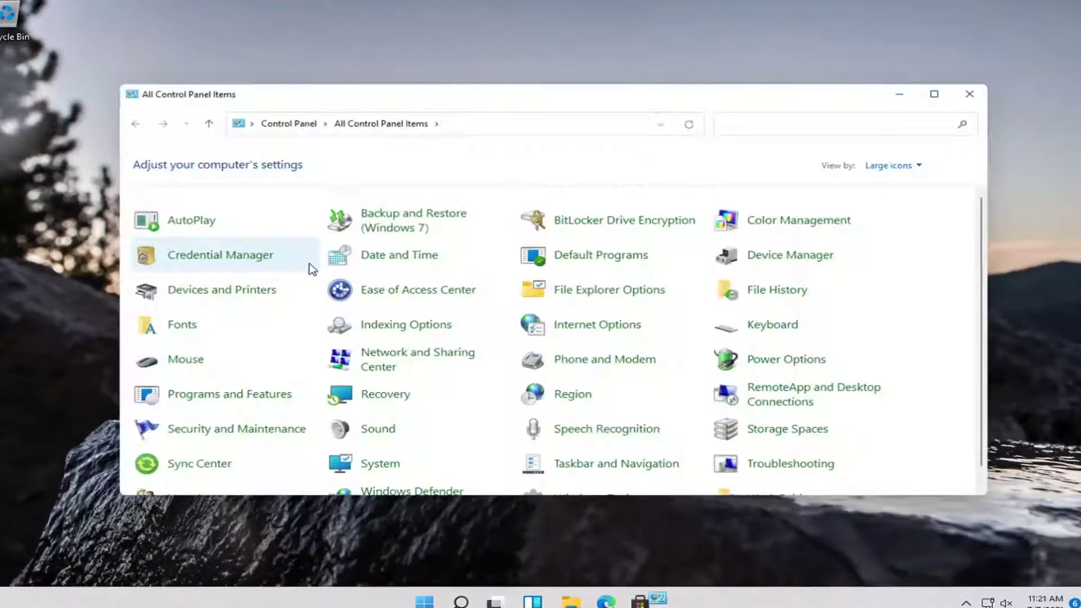
{"action": "left_click", "coordinate": [915, 159]}
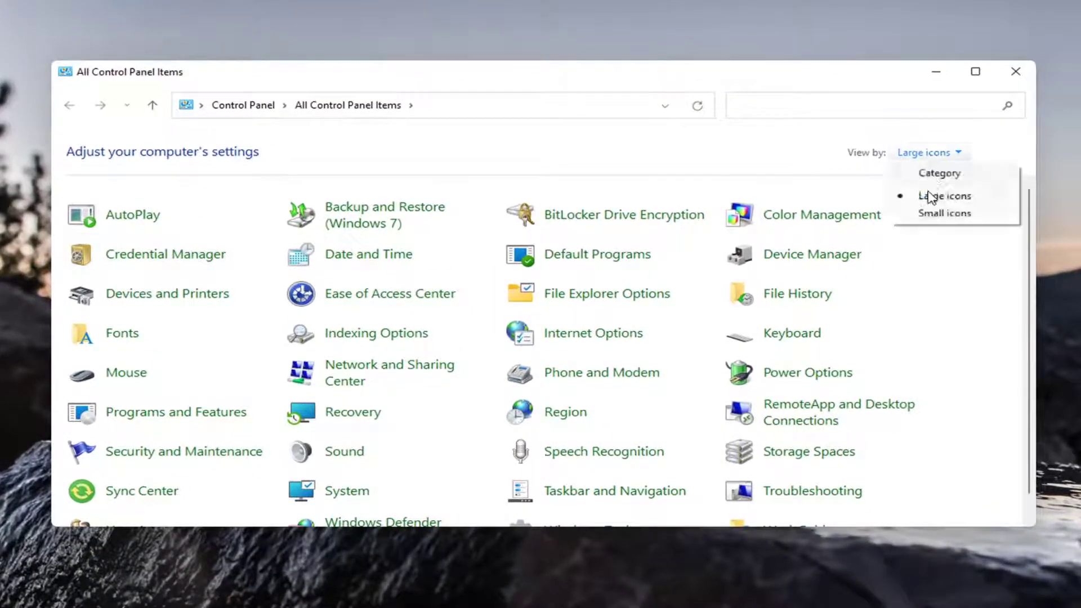
{"action": "left_click", "coordinate": [913, 200]}
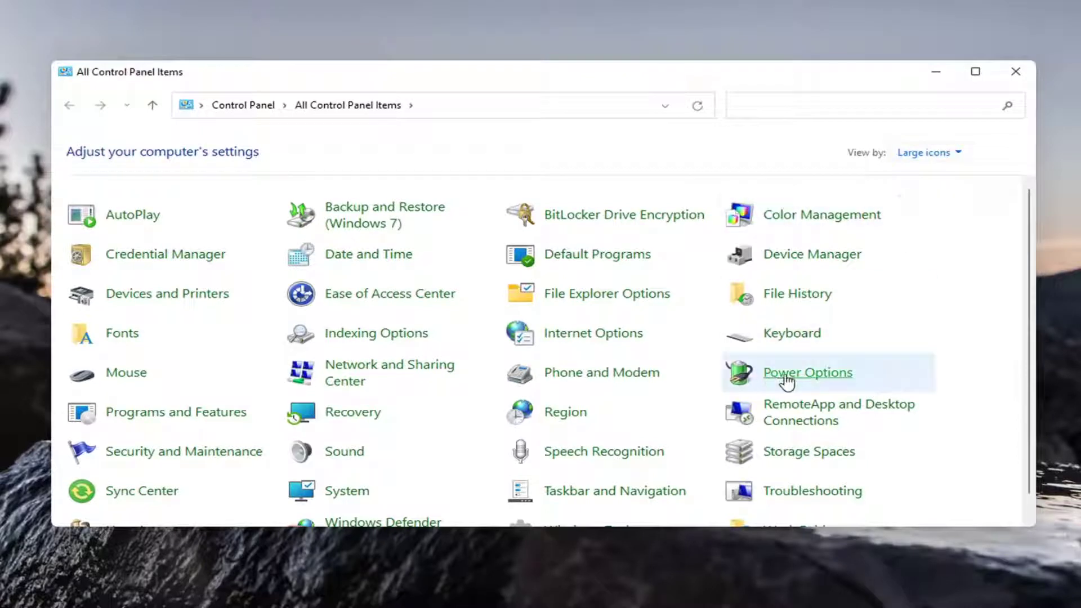
{"action": "left_click", "coordinate": [812, 375]}
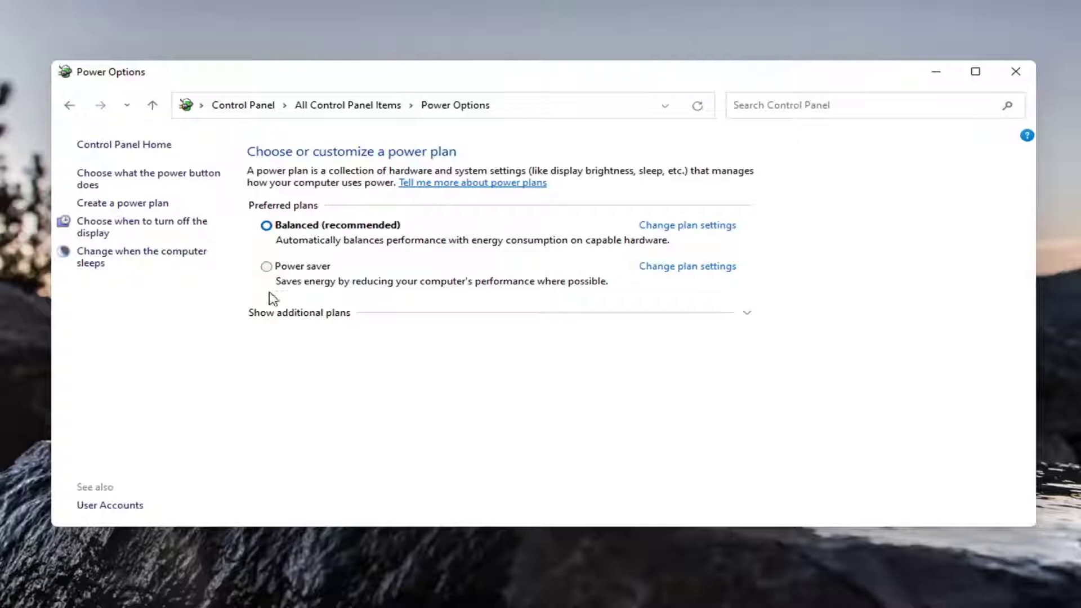
{"action": "left_click", "coordinate": [266, 267]}
Check the display-off and sleep timeout options, leaving Power saver at 5 and 15 minutes
{"action": "left_click", "coordinate": [123, 226]}
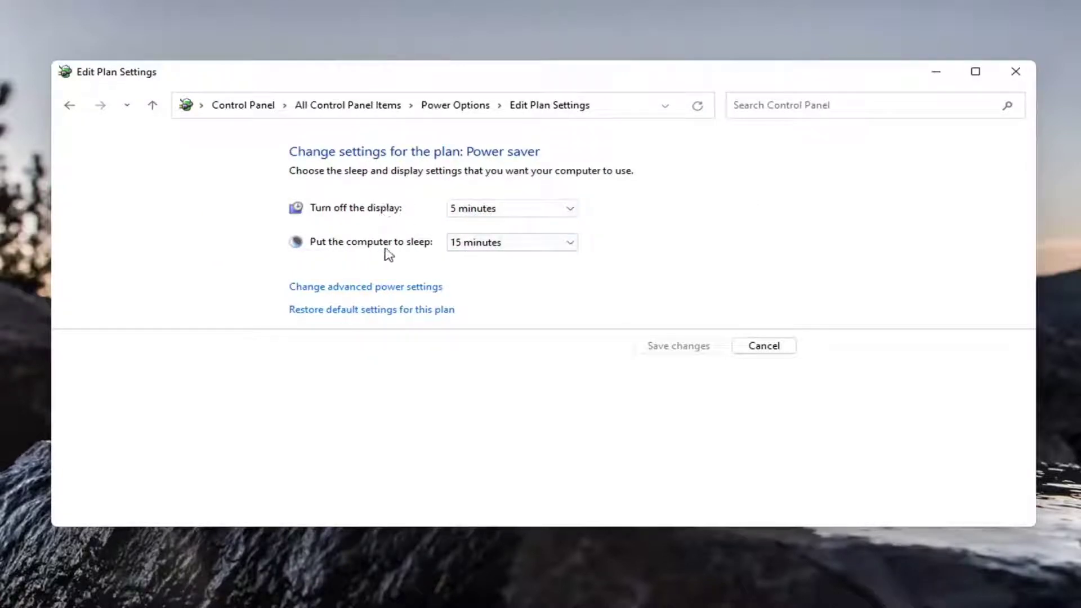
{"action": "left_click", "coordinate": [476, 244]}
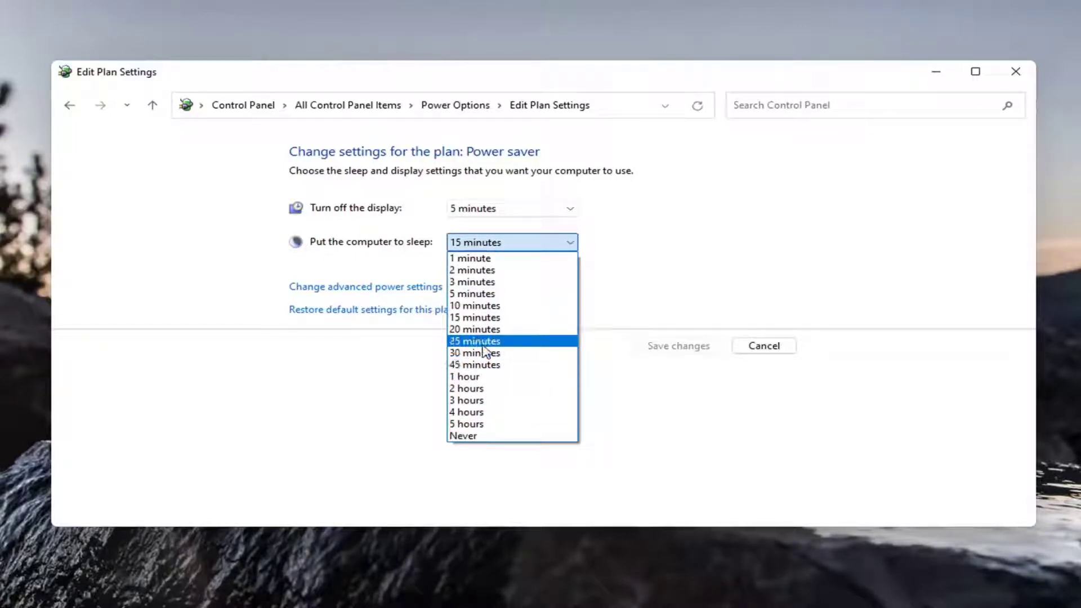
{"action": "left_click", "coordinate": [248, 259]}
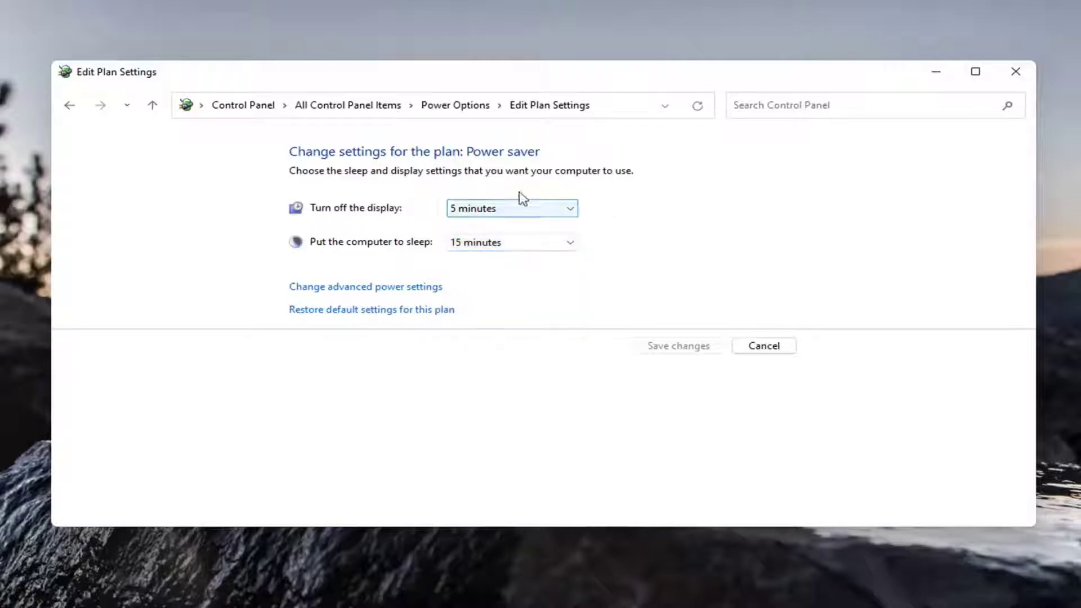
{"action": "left_click", "coordinate": [507, 212]}
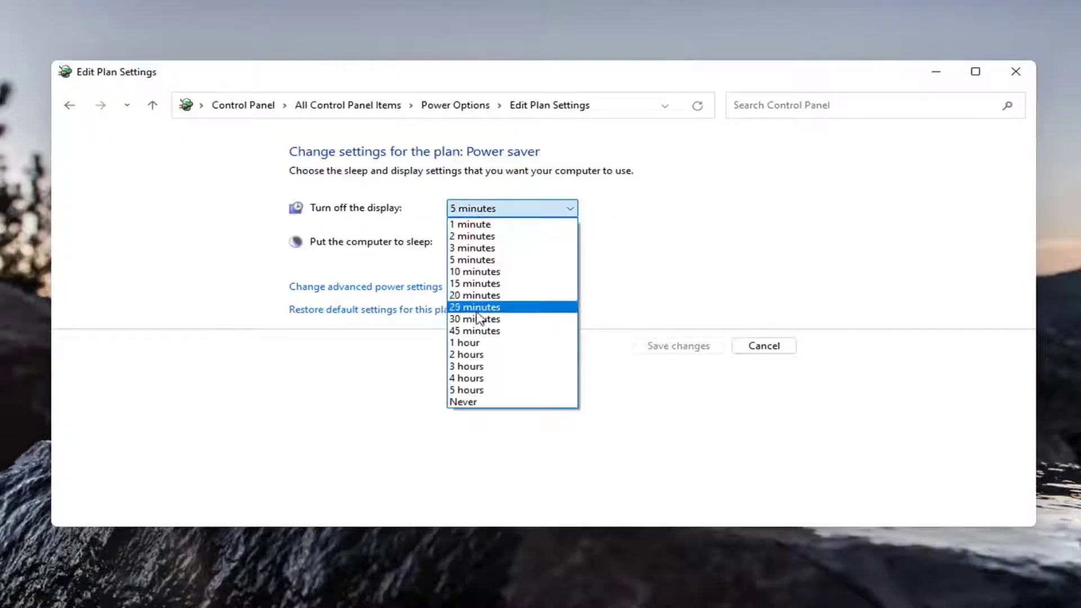
{"action": "left_click", "coordinate": [284, 260]}
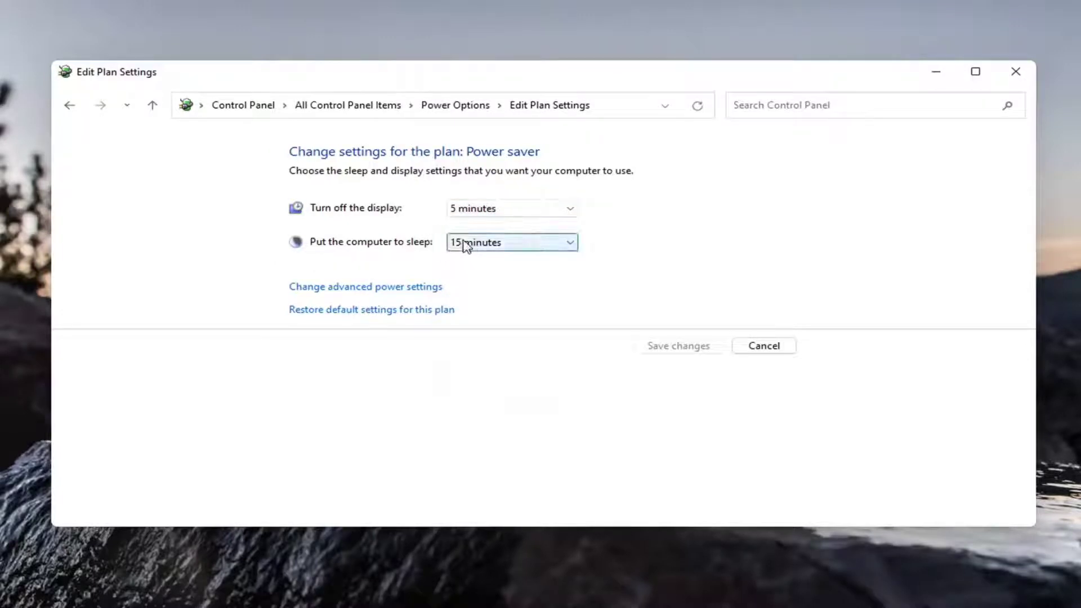
{"action": "left_click", "coordinate": [495, 242]}
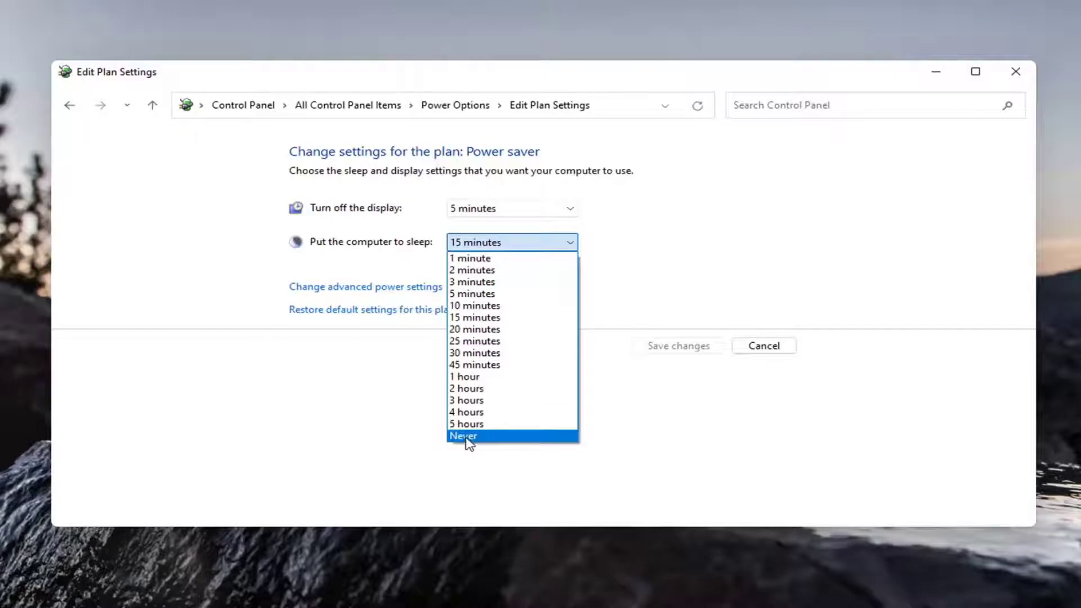
{"action": "left_click", "coordinate": [178, 254]}
{"action": "left_click", "coordinate": [470, 210]}
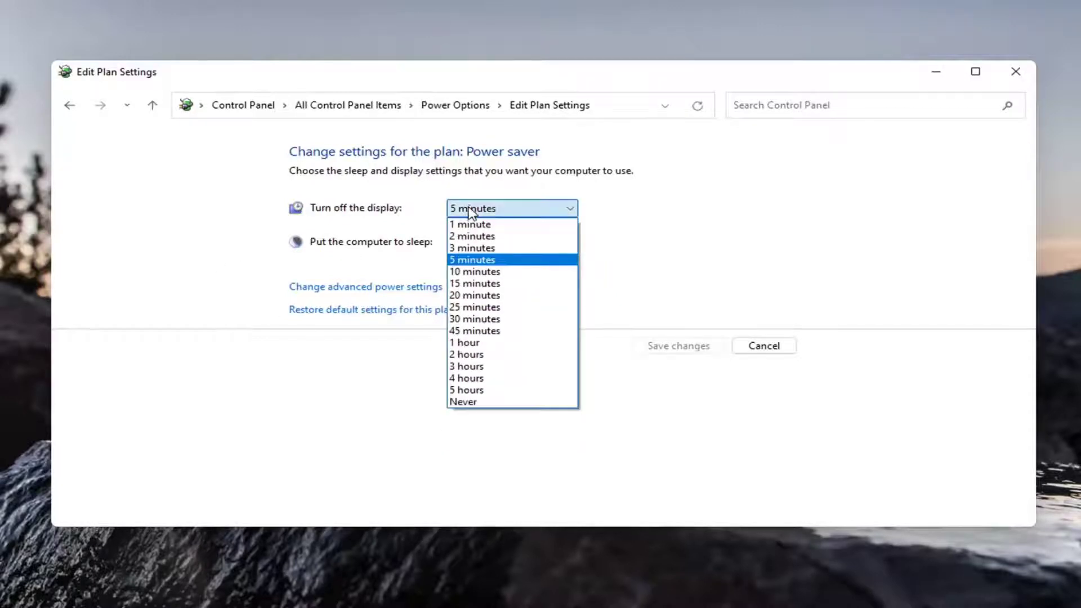
{"action": "left_click", "coordinate": [463, 260]}
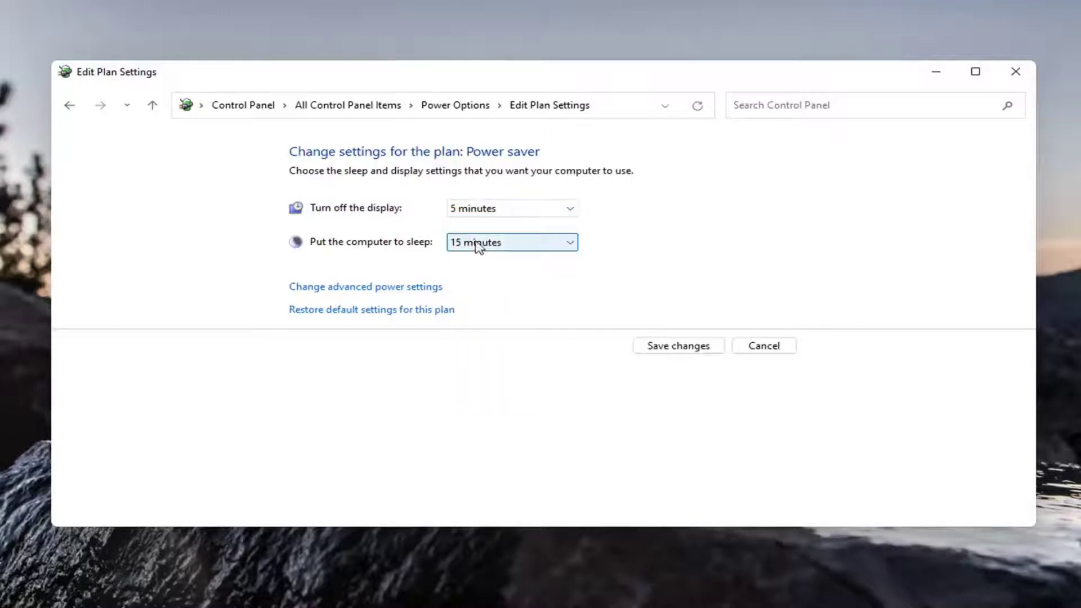
{"action": "left_click", "coordinate": [478, 246]}
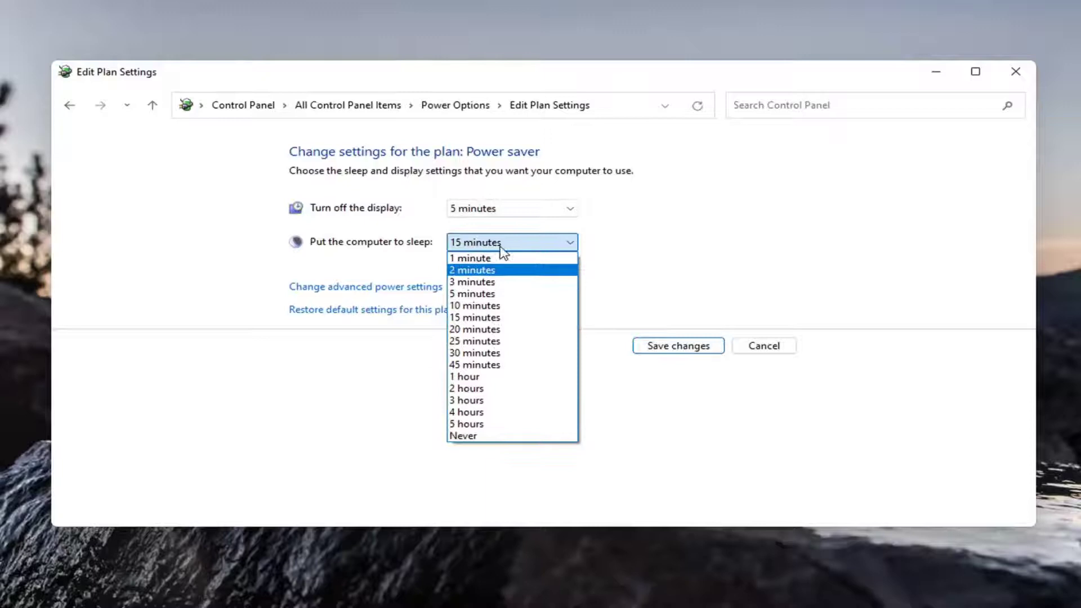
{"action": "left_click", "coordinate": [652, 213]}
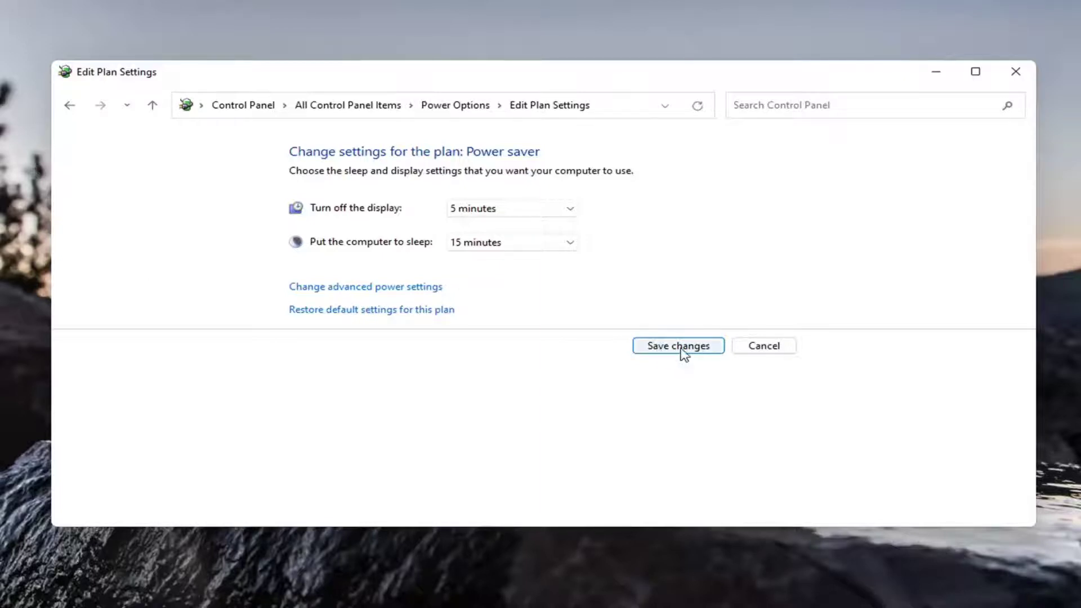
Save the Power saver plan changes and open Performance Options by searching 'performance'
{"action": "left_click", "coordinate": [652, 348]}
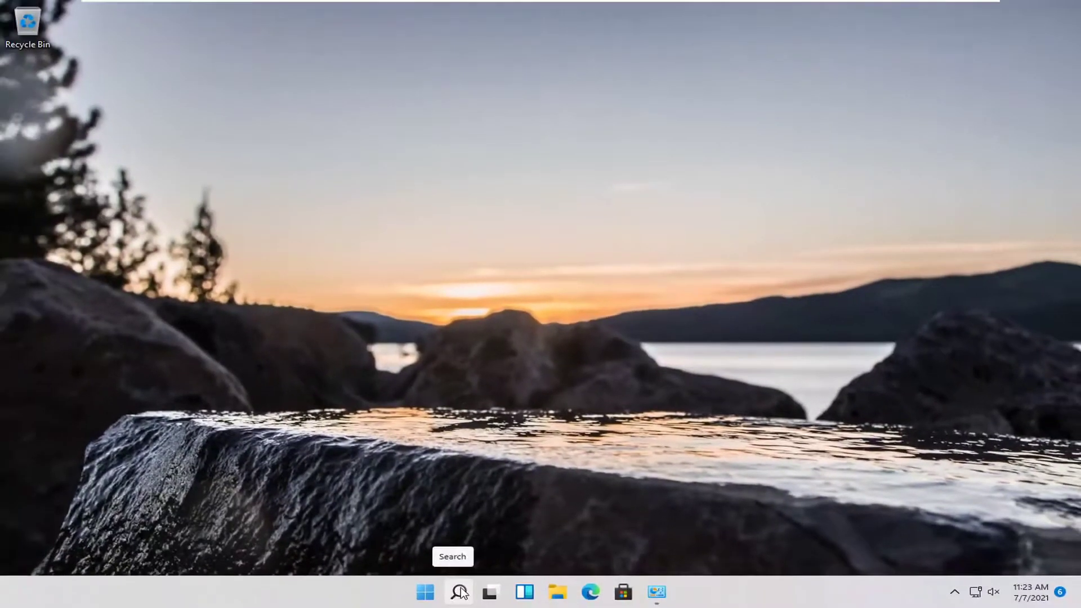
{"action": "left_click", "coordinate": [460, 592]}
{"action": "type", "text": "perf"}
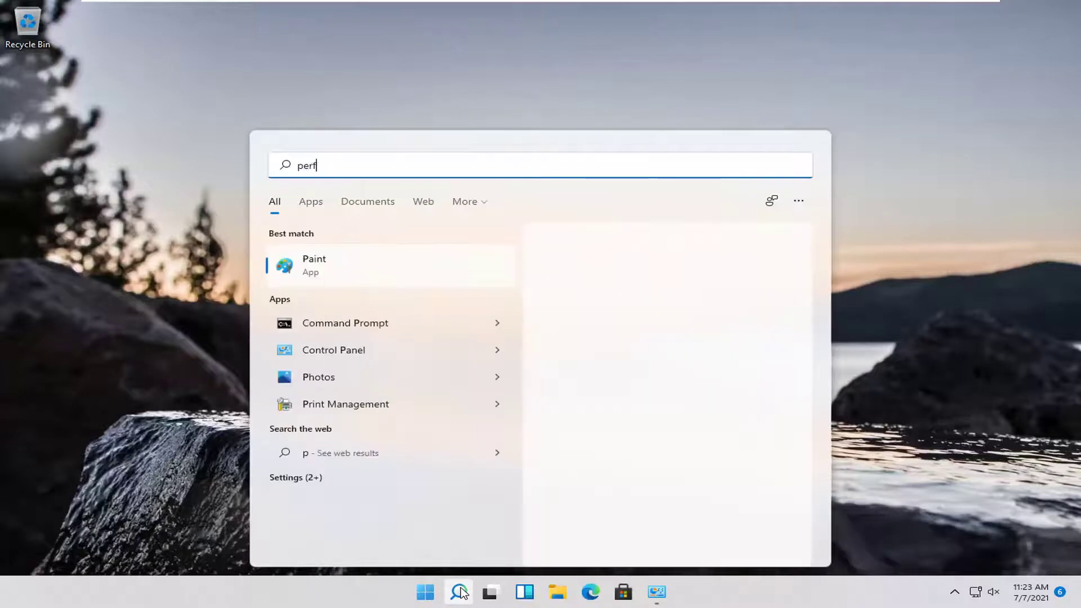
{"action": "type", "text": "ormance"}
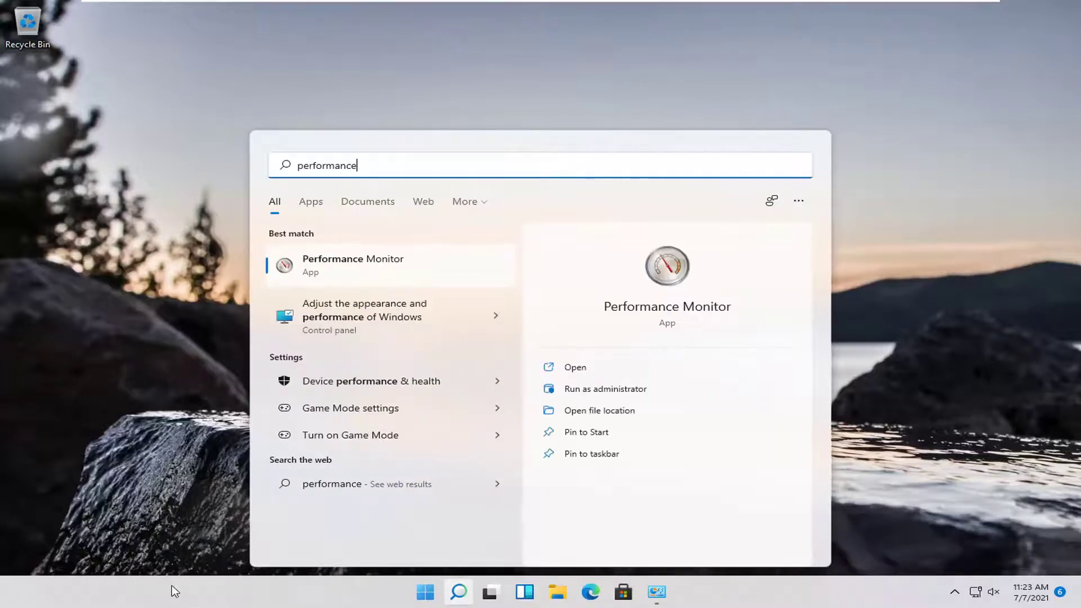
{"action": "left_click", "coordinate": [375, 319]}
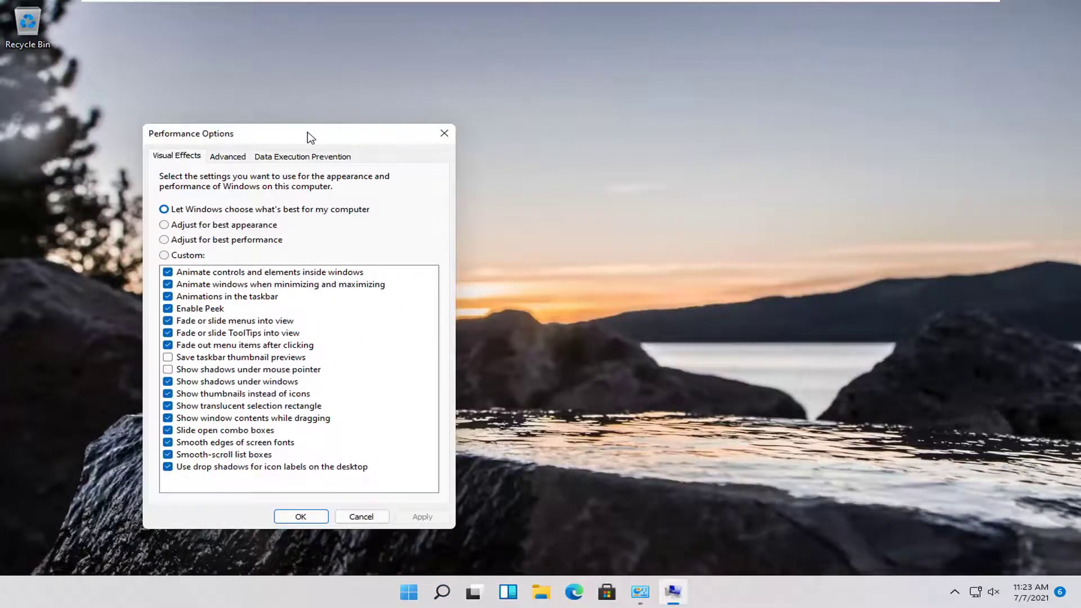
Apply 'Adjust for best performance' to visual effects and close Performance Options
{"action": "left_click_drag", "start_coordinate": [308, 132], "coordinate": [512, 90]}
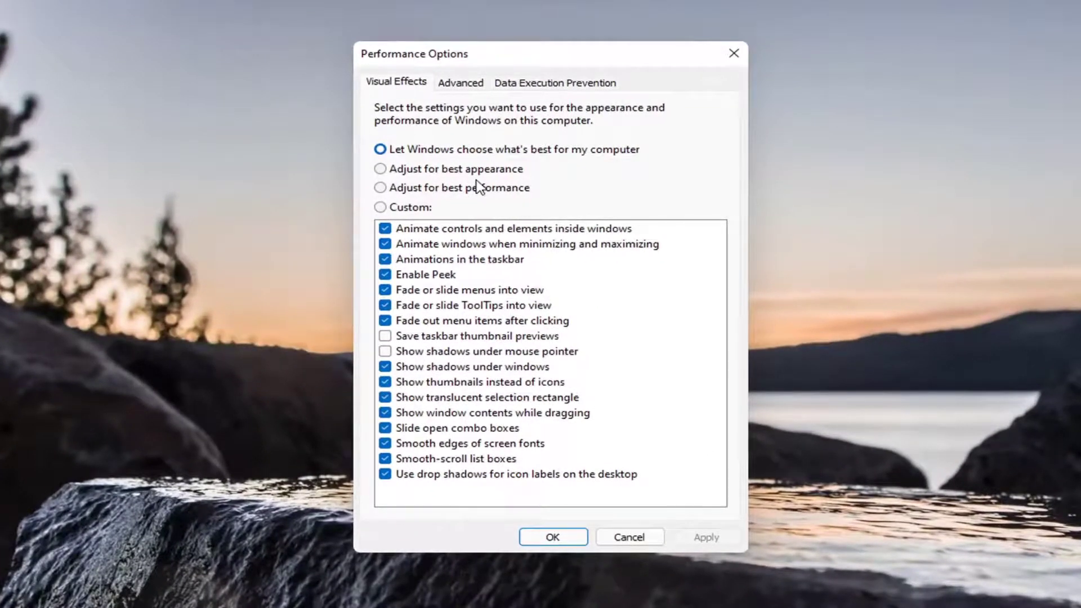
{"action": "left_click", "coordinate": [444, 188]}
{"action": "left_click", "coordinate": [705, 538]}
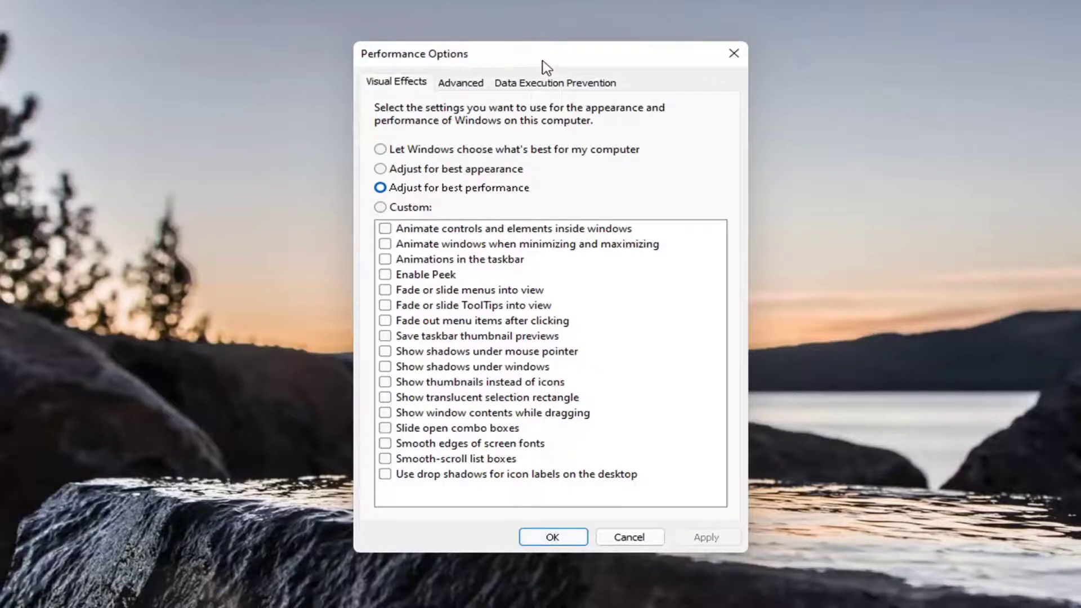
{"action": "mouse_move", "coordinate": [558, 62]}
{"action": "left_mouse_down"}
{"action": "mouse_move", "coordinate": [647, 42]}
{"action": "mouse_move", "coordinate": [561, 64]}
{"action": "left_mouse_up"}
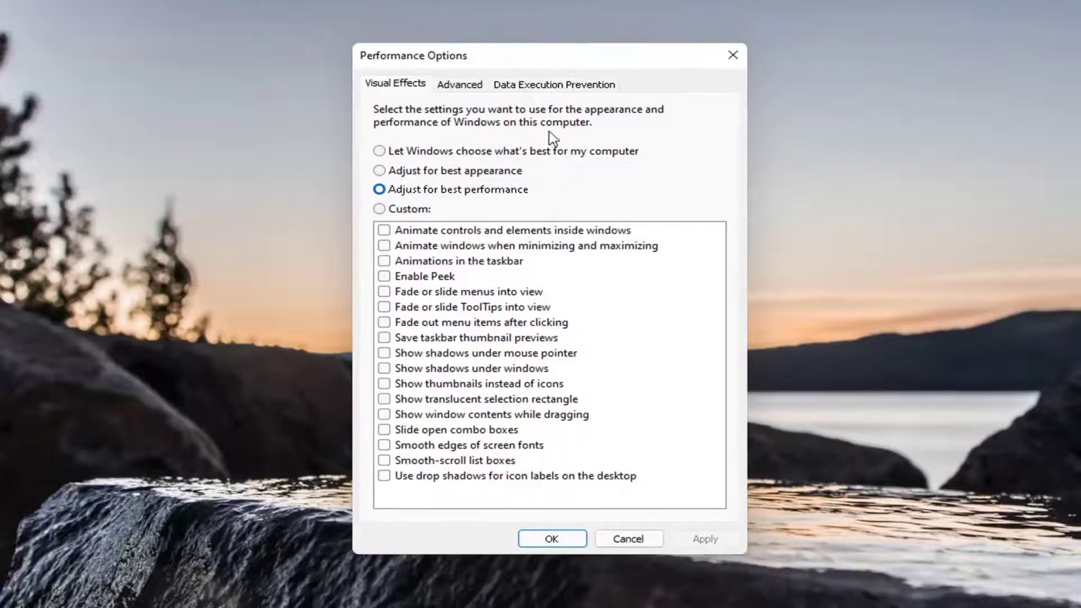
{"action": "left_click", "coordinate": [551, 541]}
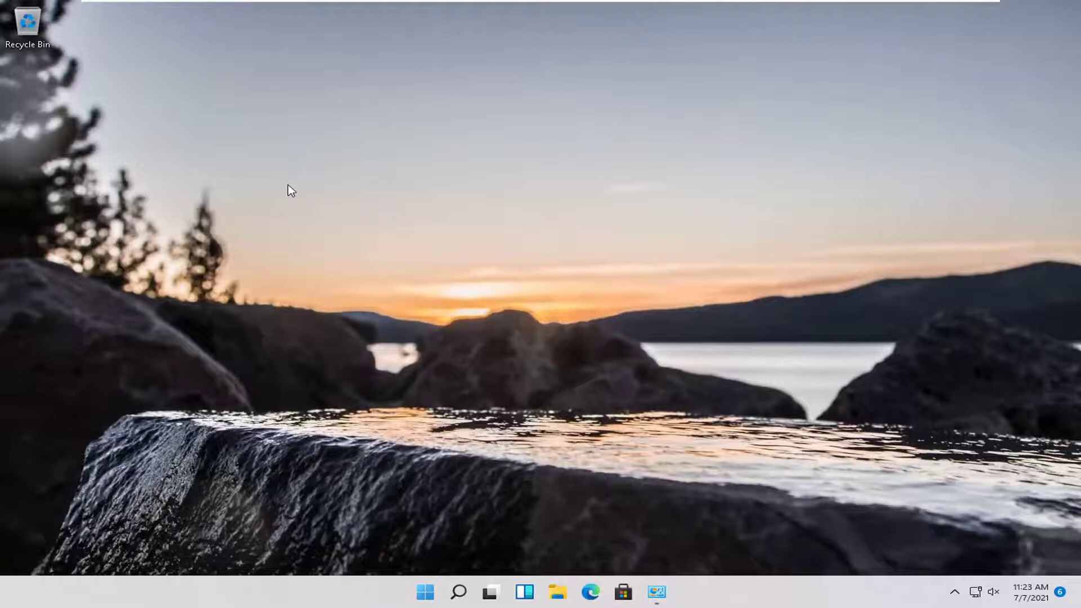
{"action": "left_click", "coordinate": [269, 318]}
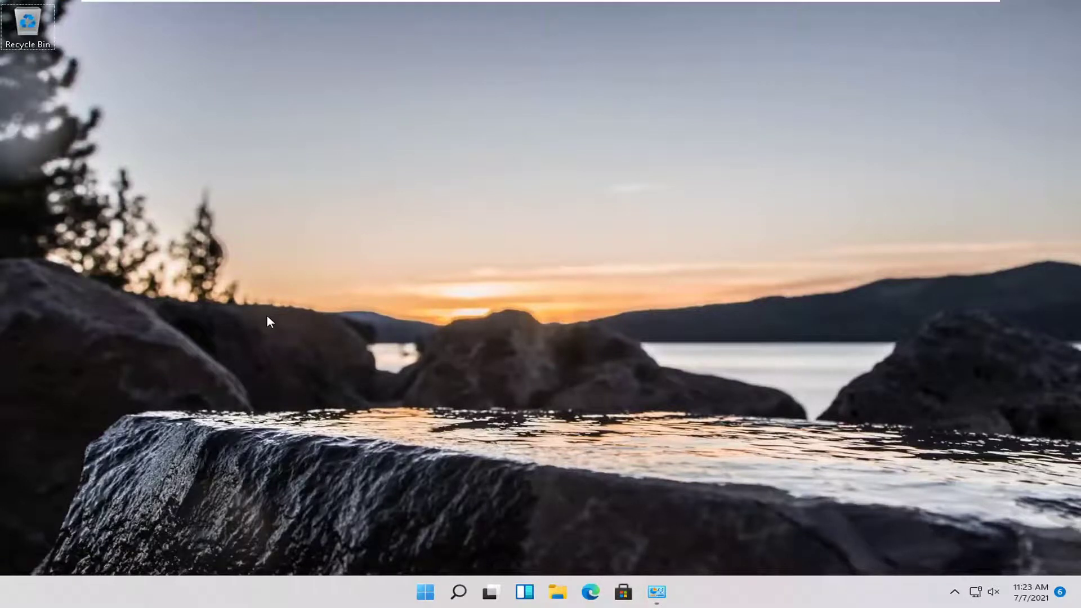